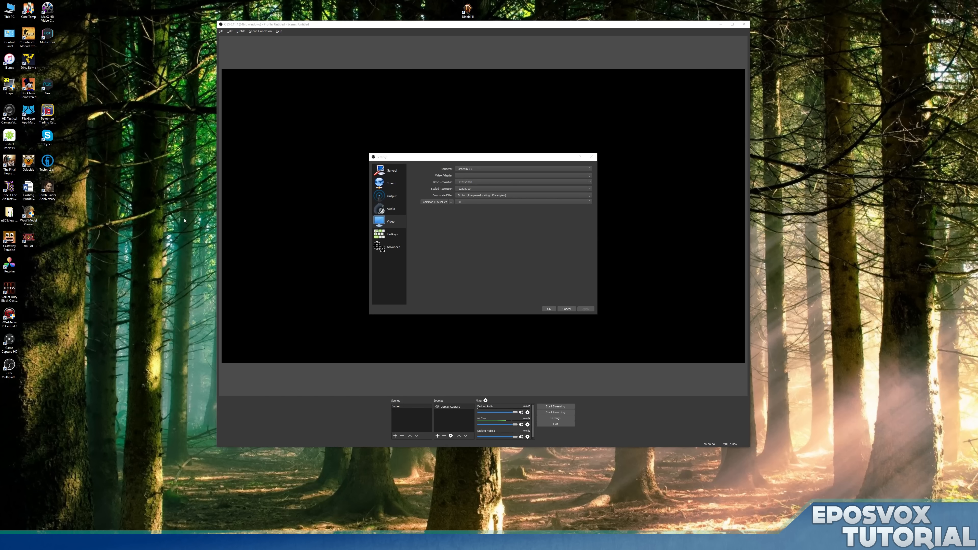
Step: Open the Windows display settings from the desktop to view the arrangement of the three monitors
right_click(184, 218)
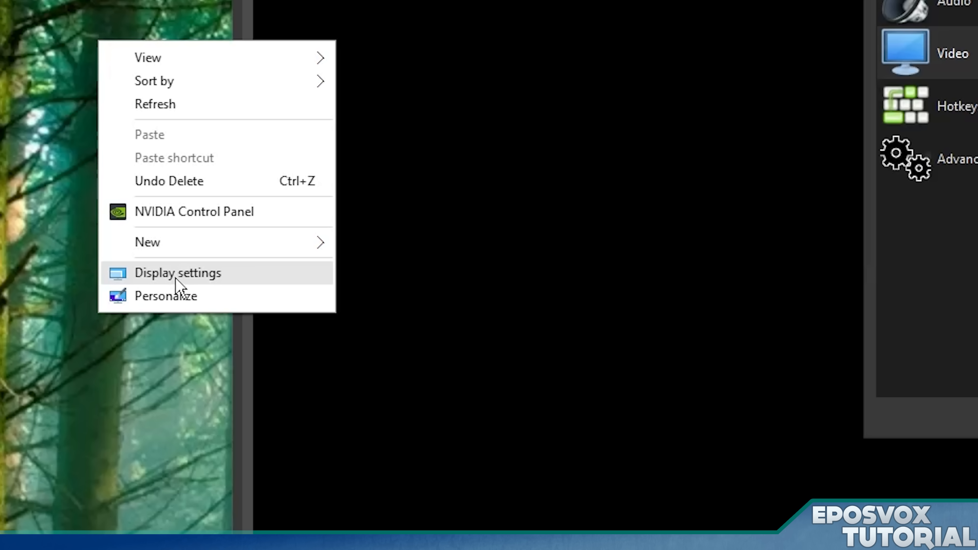
click(177, 273)
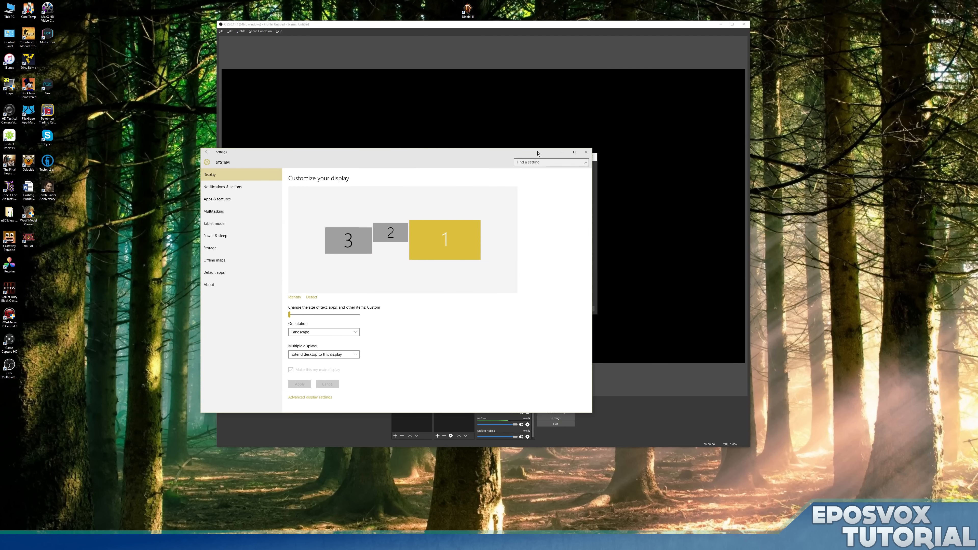
drag(538, 153, 622, 143)
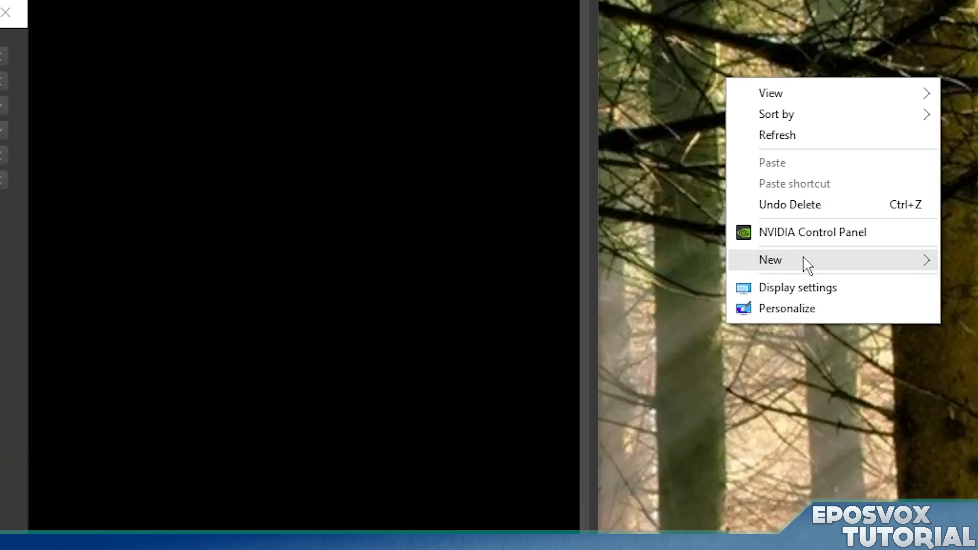
Step: Check the resolutions of the MPCP28UHD, DVI and Elgato displays in the NVIDIA Control Panel
click(804, 233)
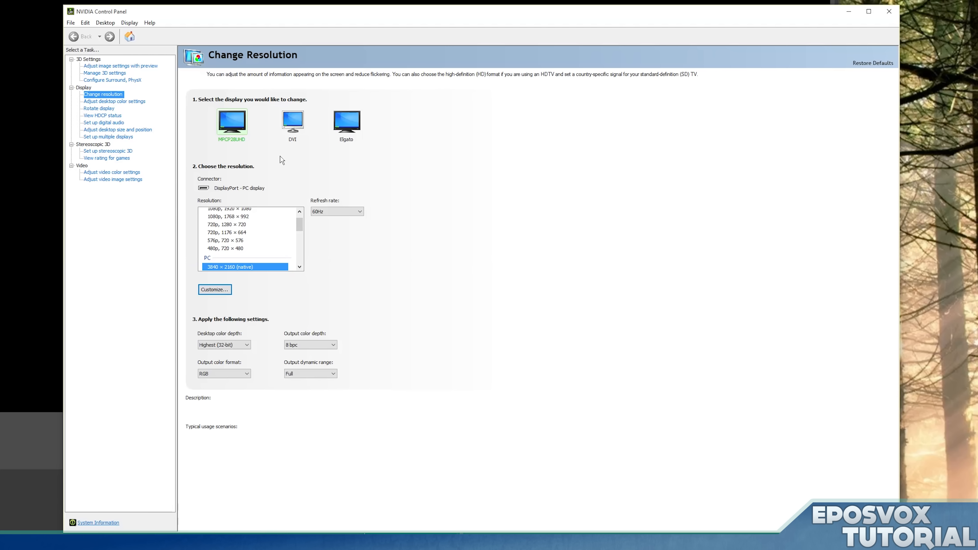
click(349, 129)
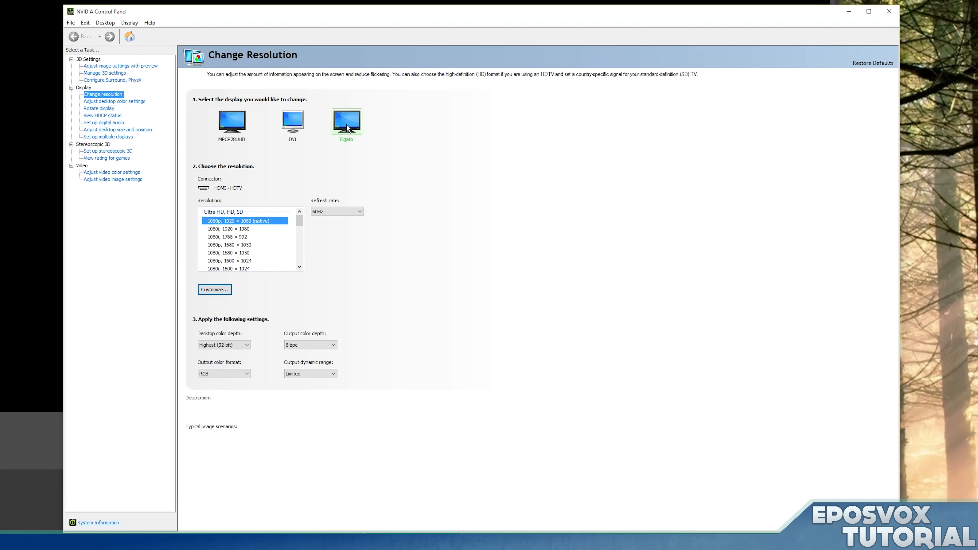
click(280, 221)
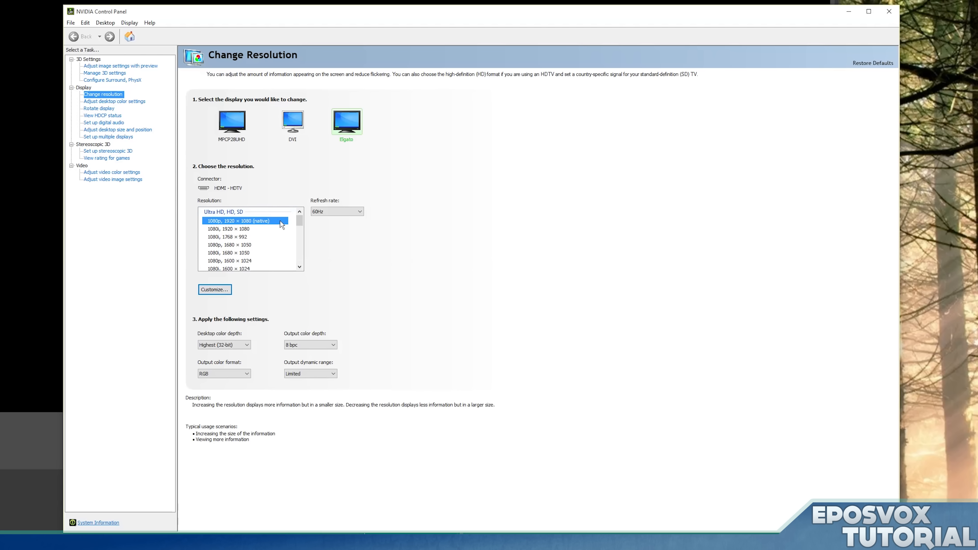
click(297, 130)
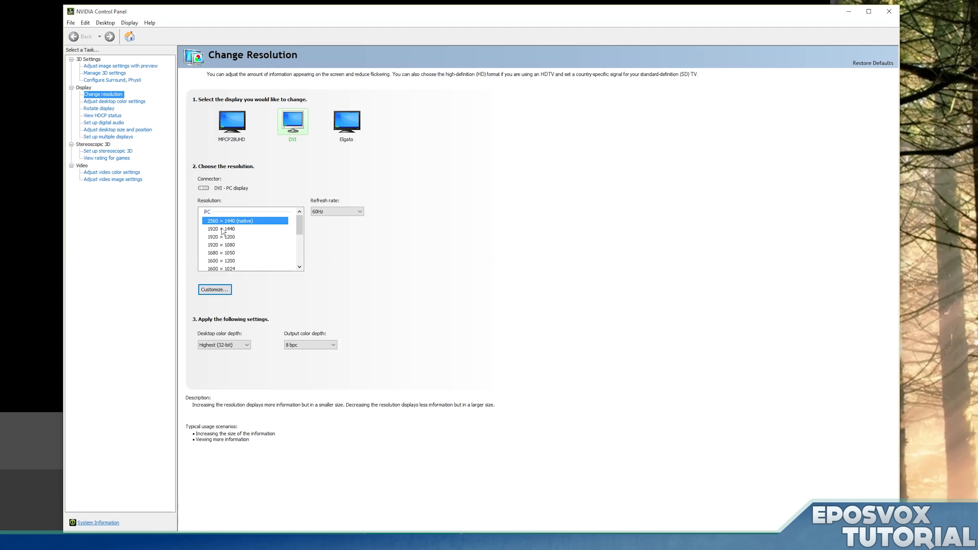
click(236, 138)
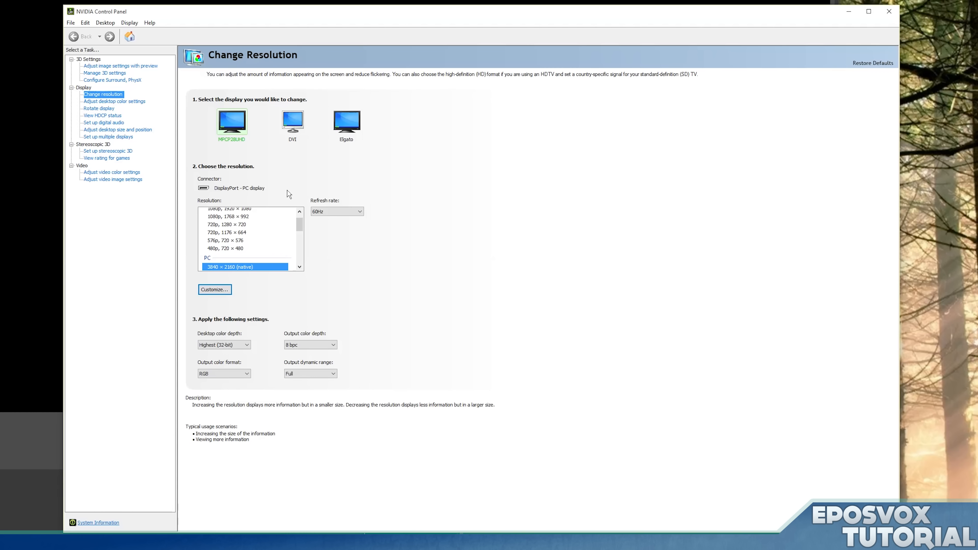
click(356, 127)
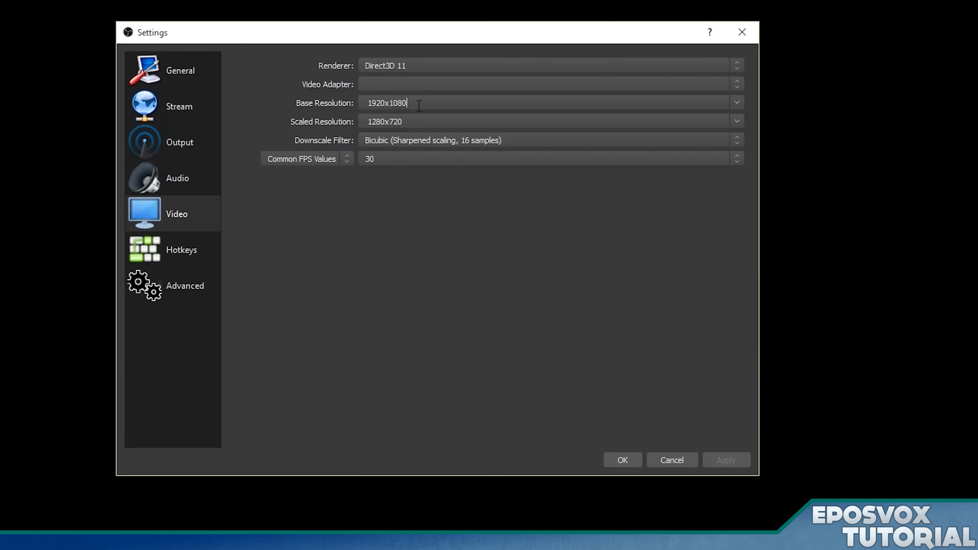
Step: Set the base resolution to 1920x1080 in the OBS video settings
click(588, 98)
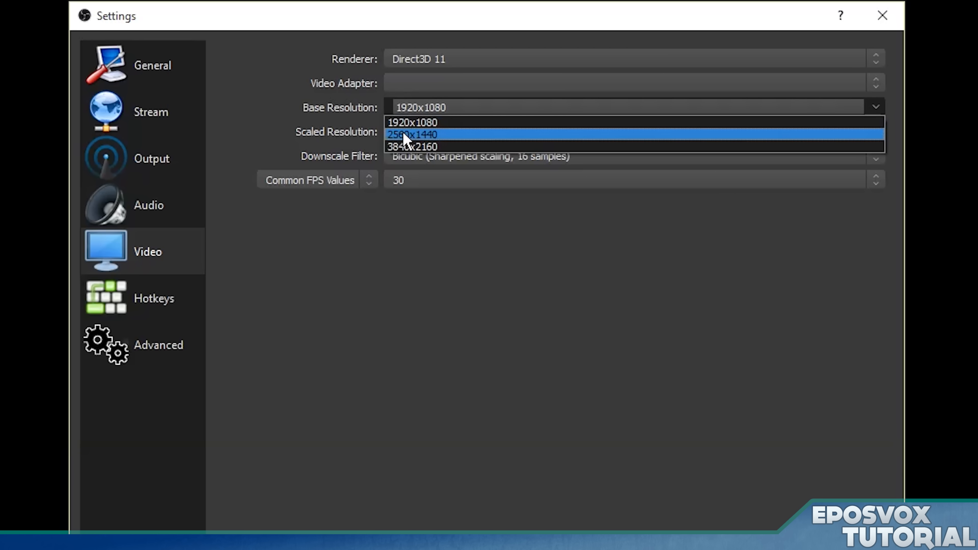
click(880, 109)
click(664, 102)
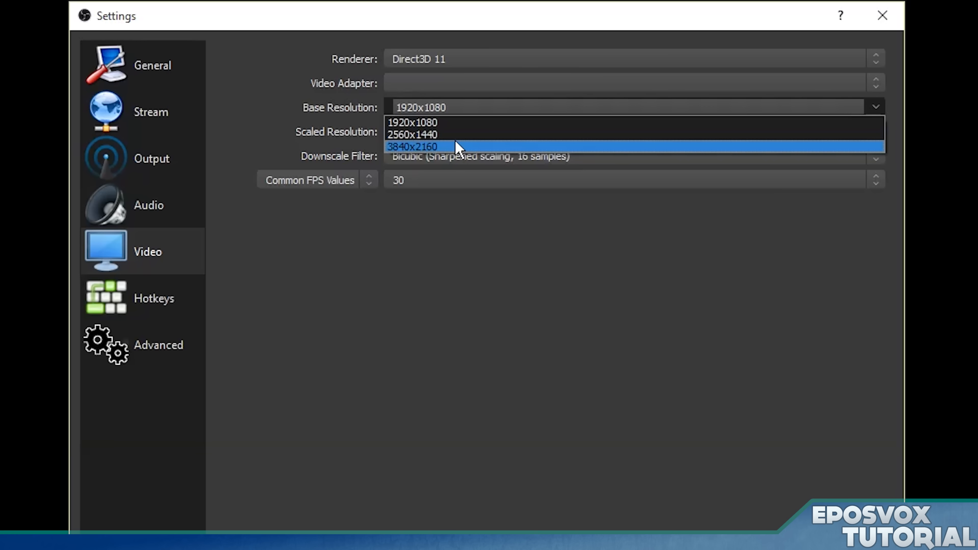
click(459, 125)
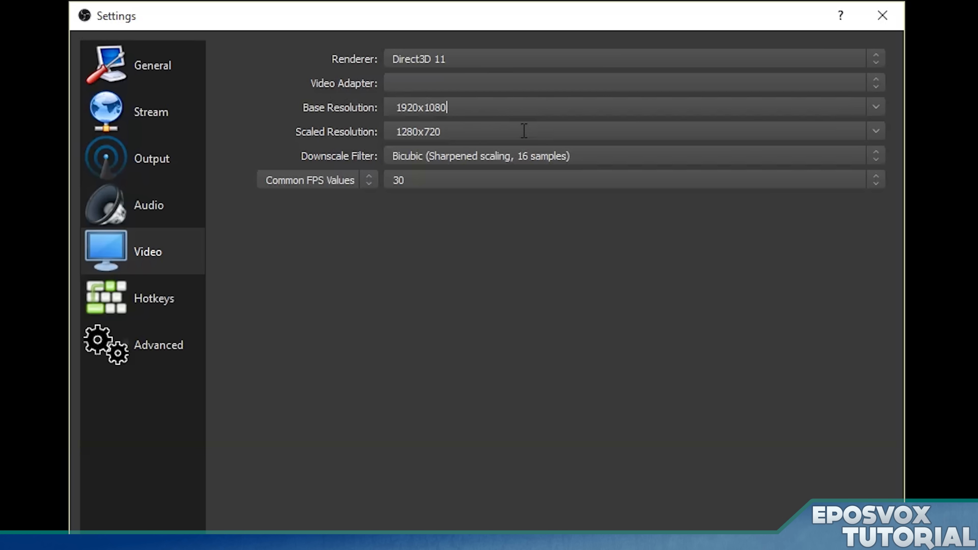
Step: Try 1920x1080 as the scaled resolution and return it to 1280x720
click(879, 133)
click(879, 134)
click(879, 133)
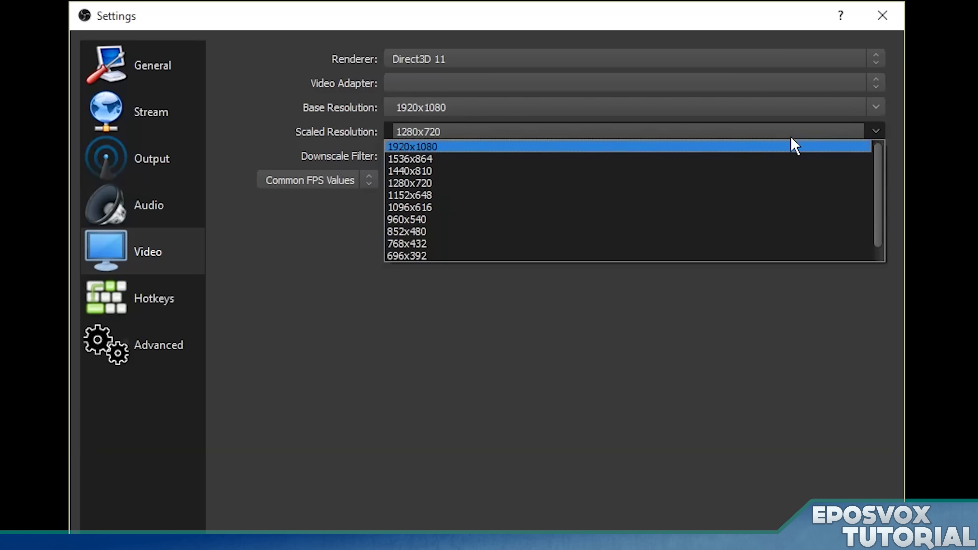
click(765, 140)
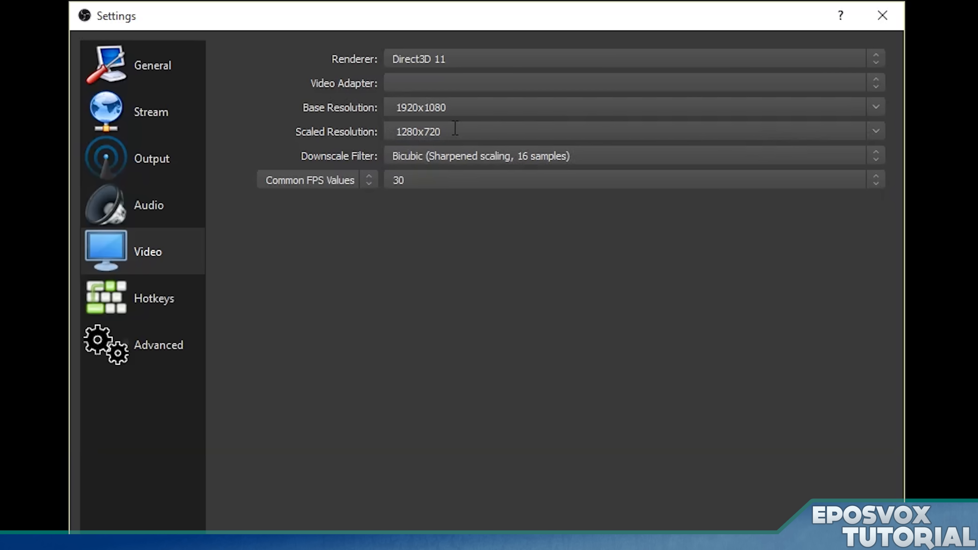
click(881, 138)
click(828, 147)
click(879, 133)
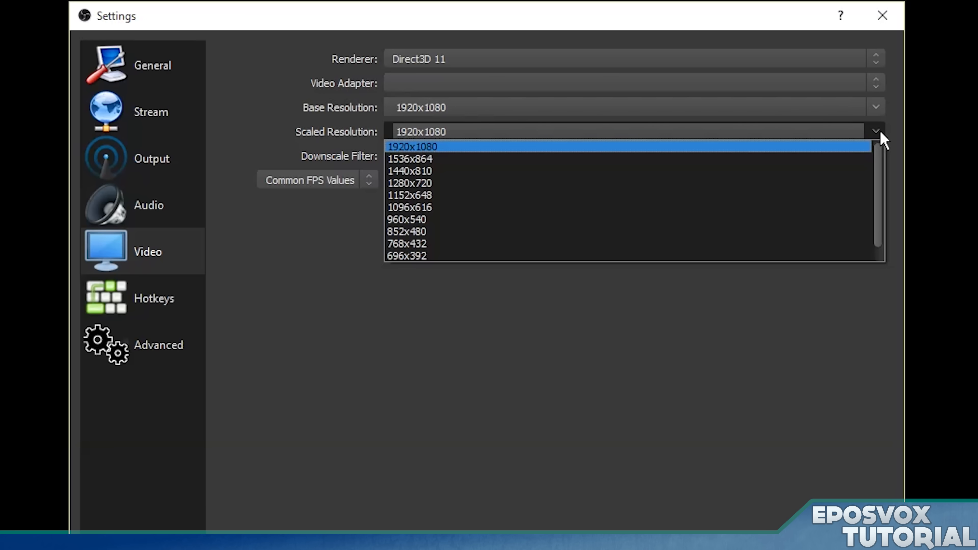
click(676, 193)
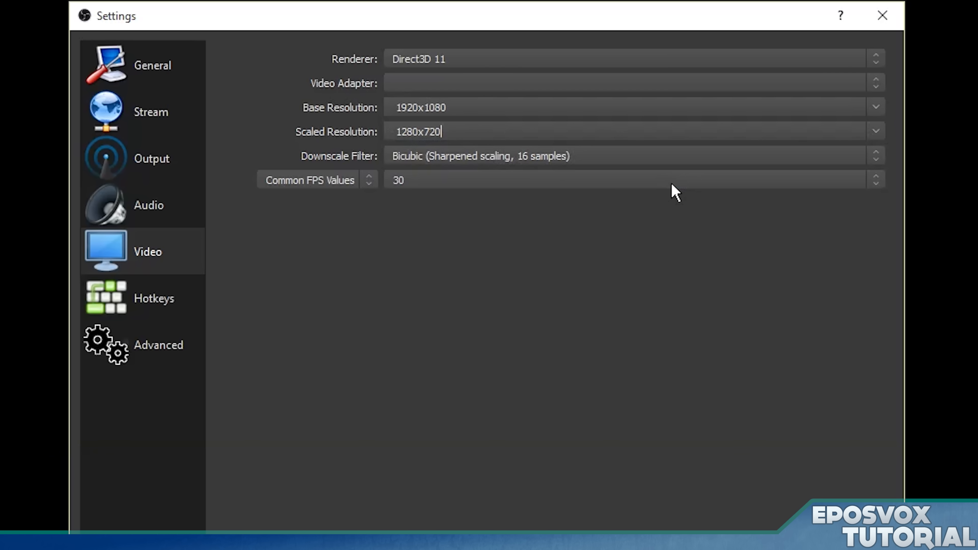
Step: Examine the downscale filter options and the scaled resolutions offered for the 1920x1080 base resolution
click(873, 157)
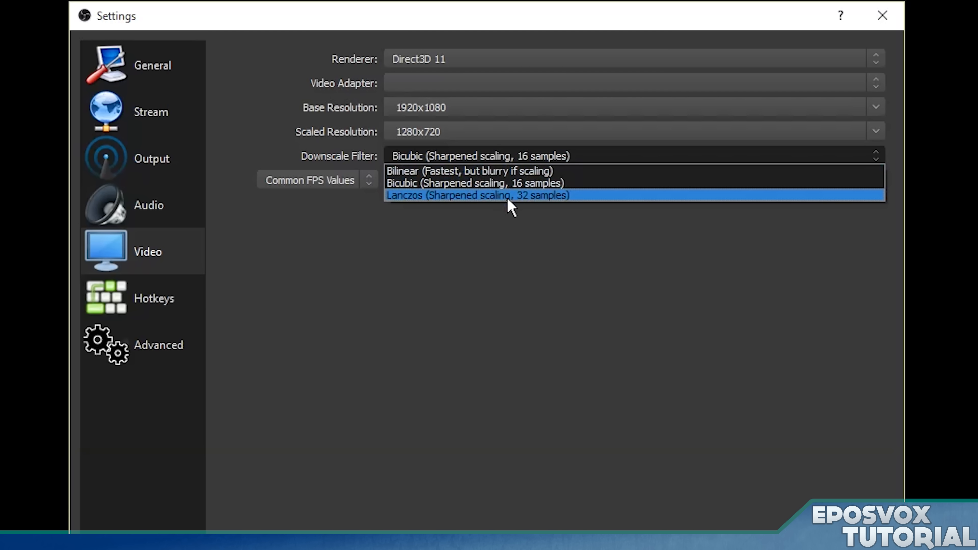
click(478, 229)
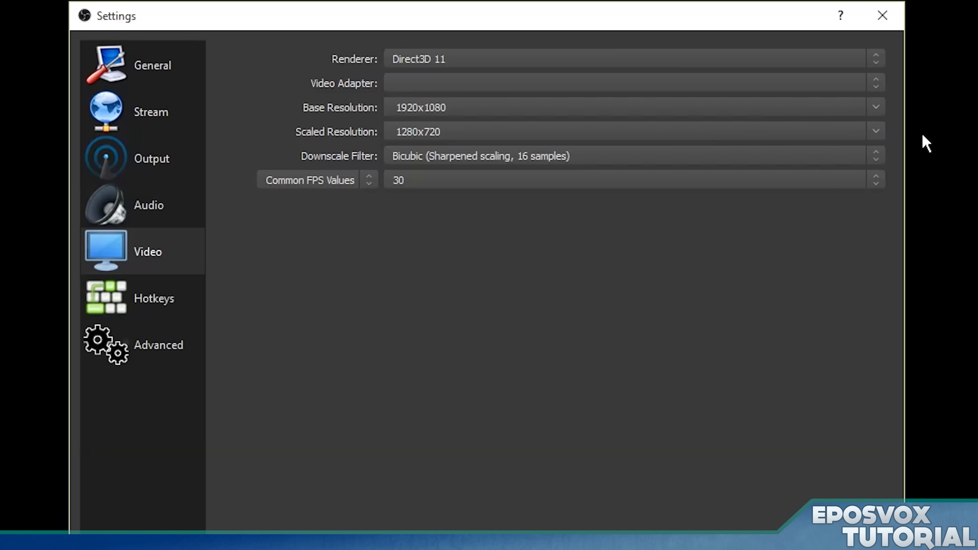
click(875, 132)
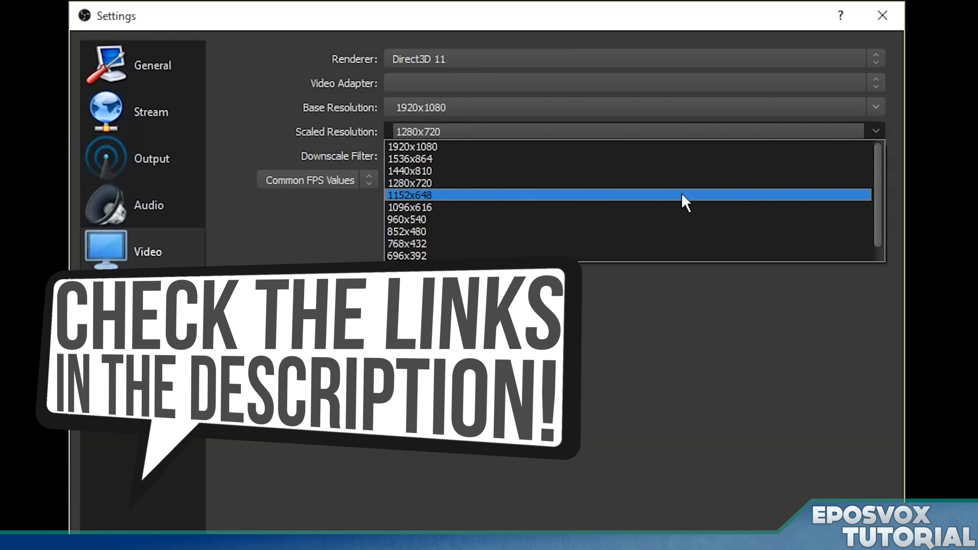
scroll(476, 196, down, 1)
scroll(468, 195, up, 1)
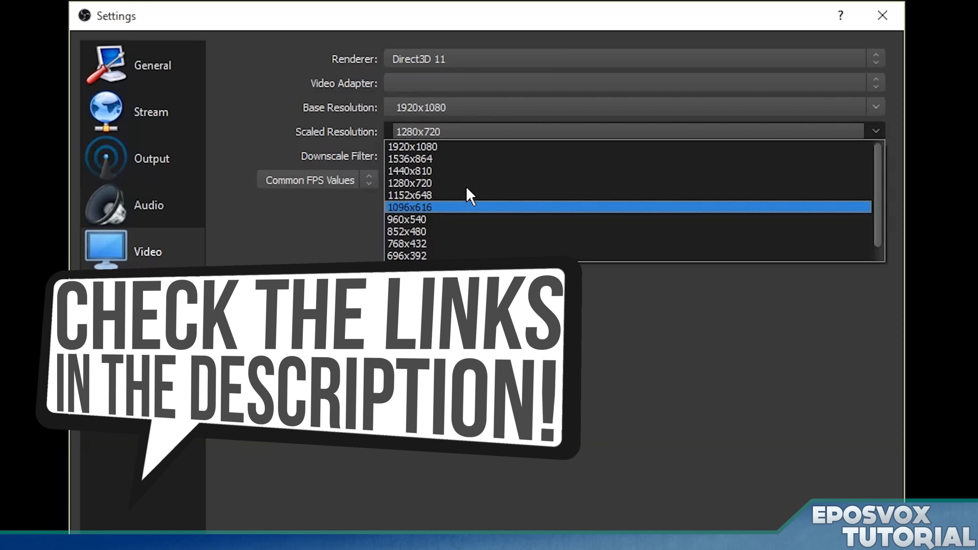
click(323, 109)
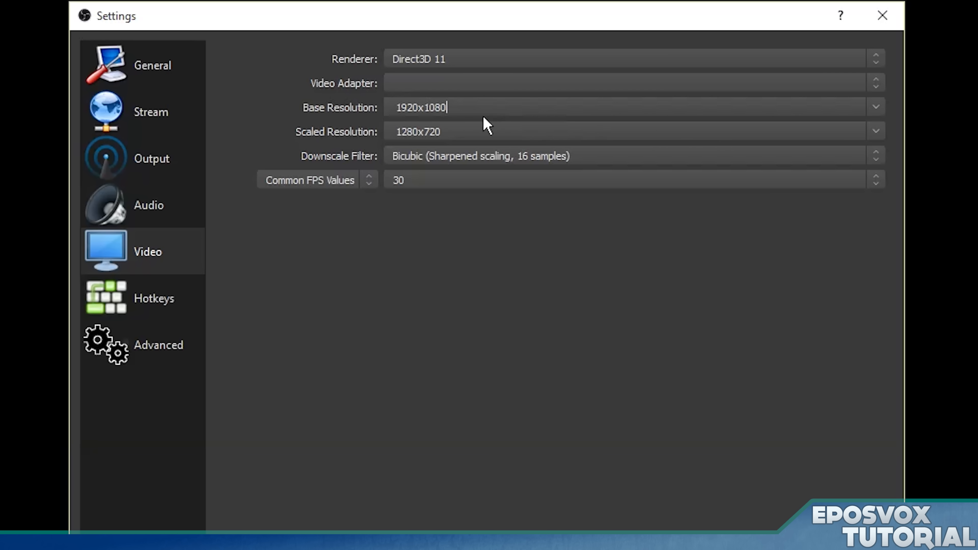
drag(447, 108, 352, 108)
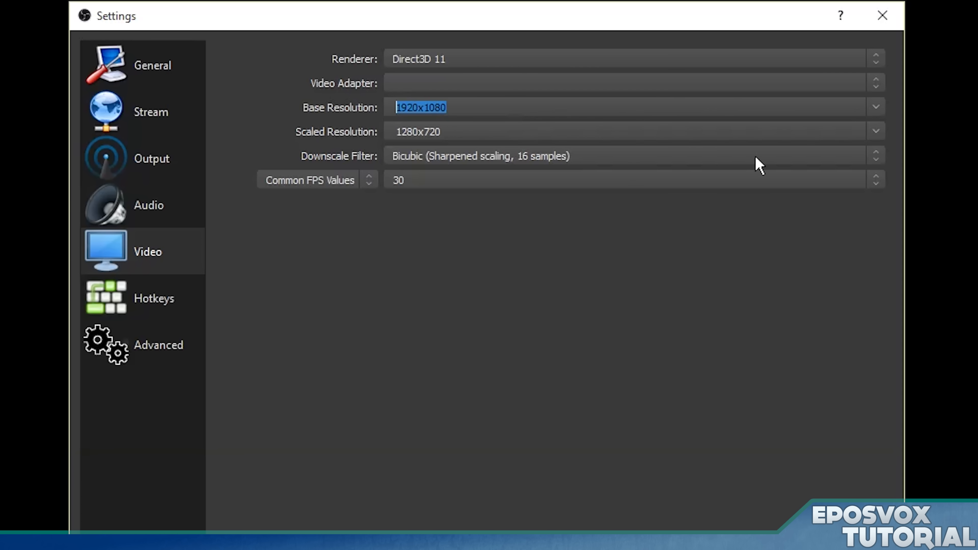
click(876, 131)
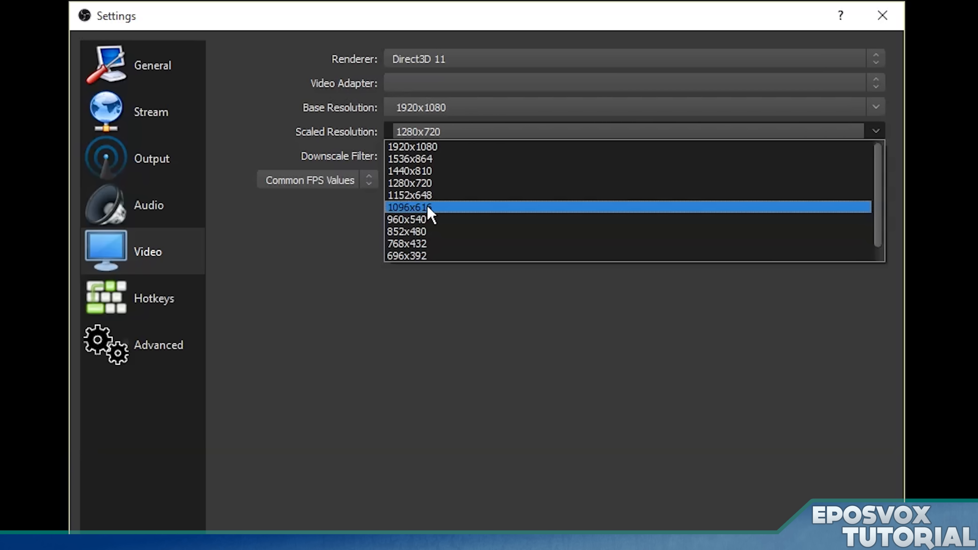
scroll(444, 233, down, 1)
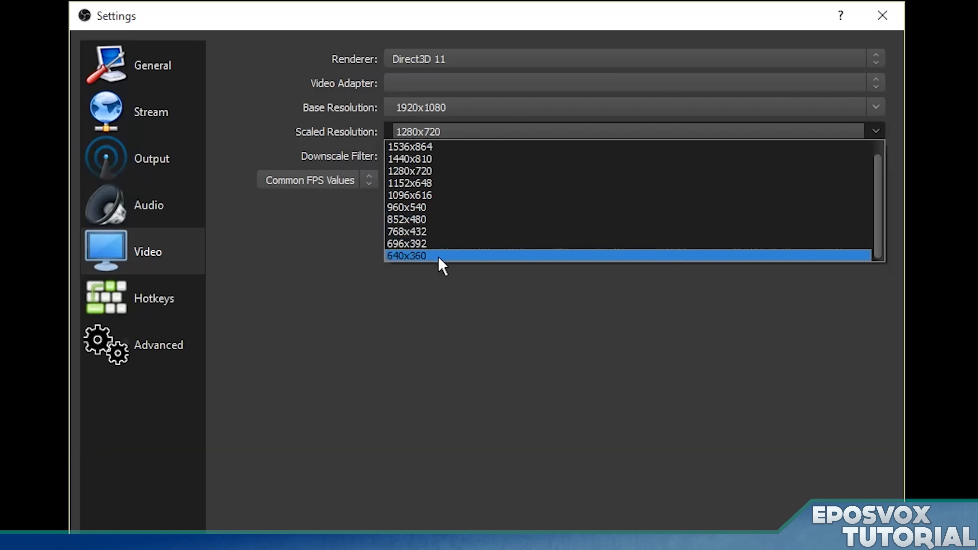
click(300, 105)
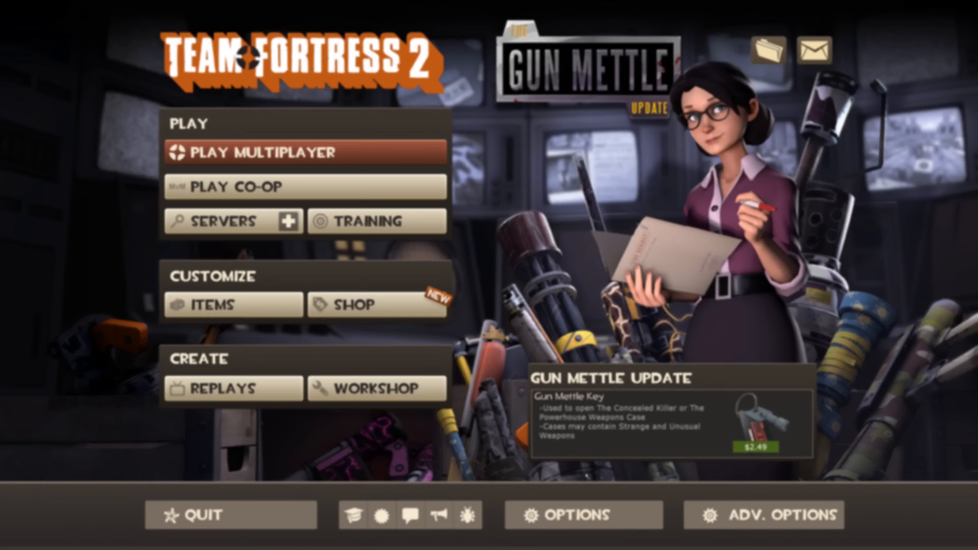
Step: Choose a 1280 x 720 resolution in the Team Fortress 2 video options and check the aspect ratio and display mode choices
click(599, 518)
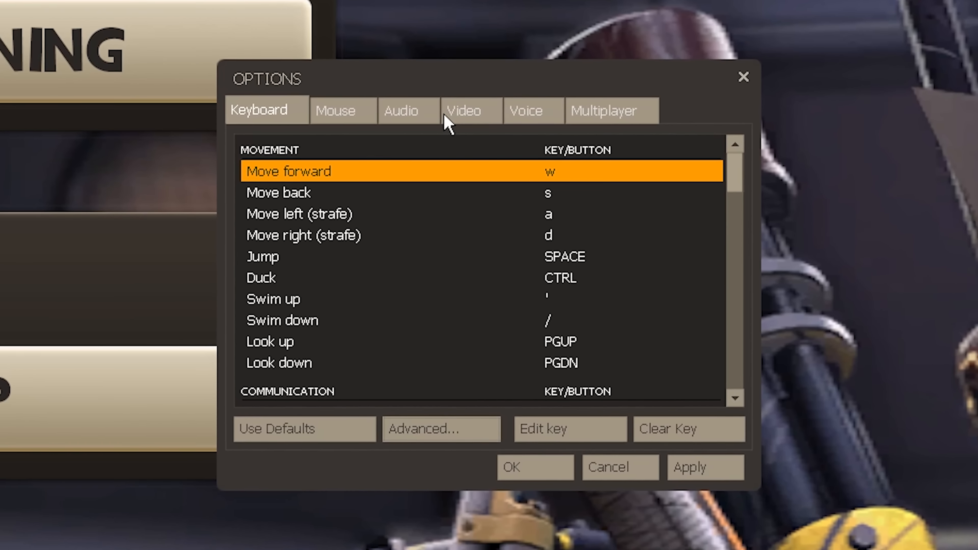
click(447, 116)
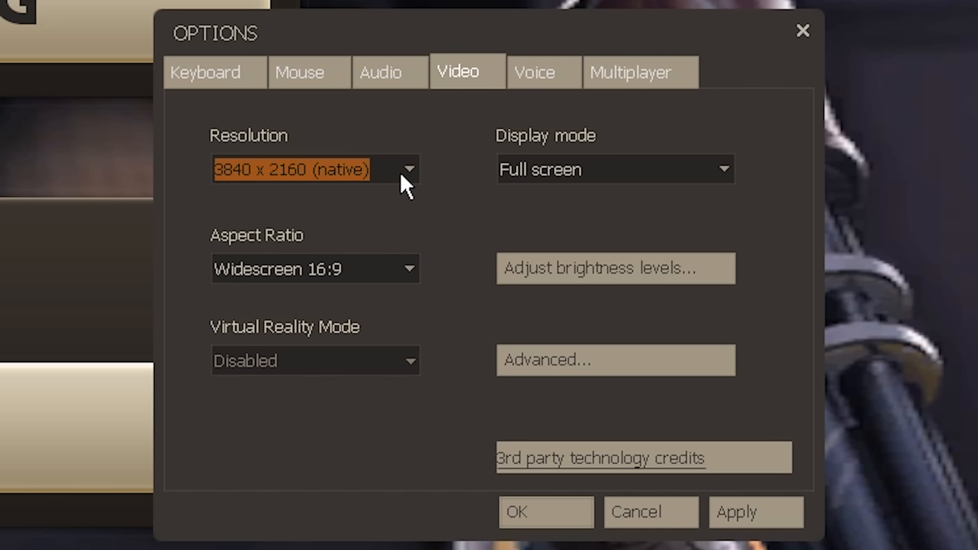
click(402, 176)
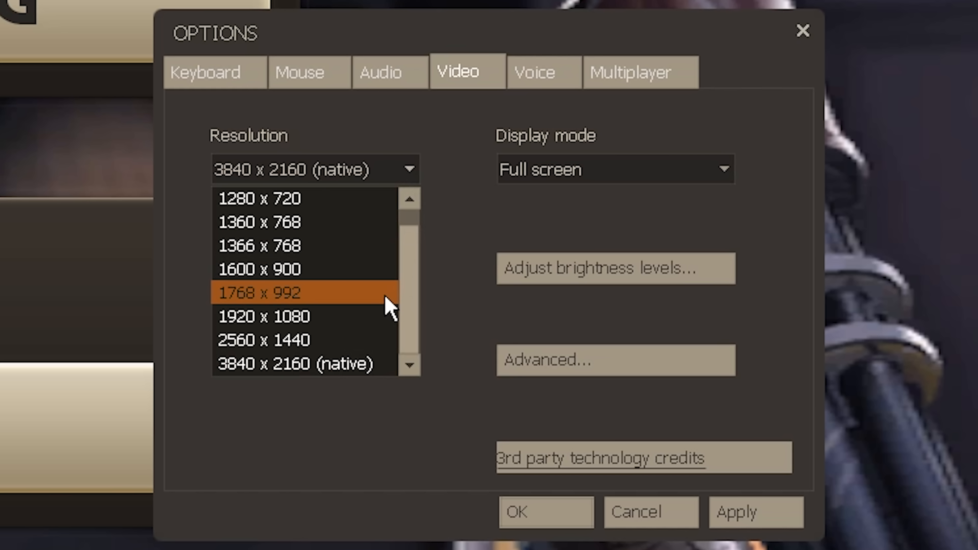
scroll(387, 309, up, 1)
click(308, 224)
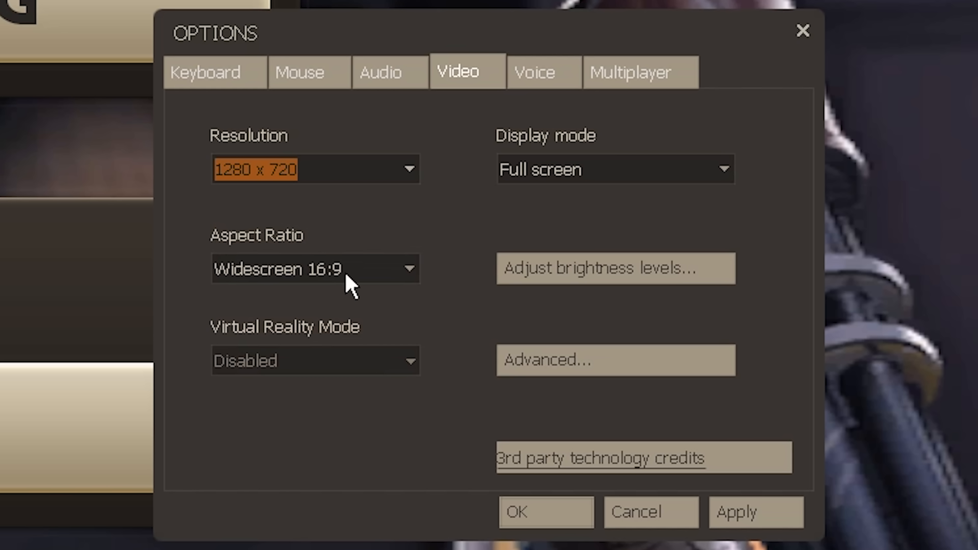
click(403, 275)
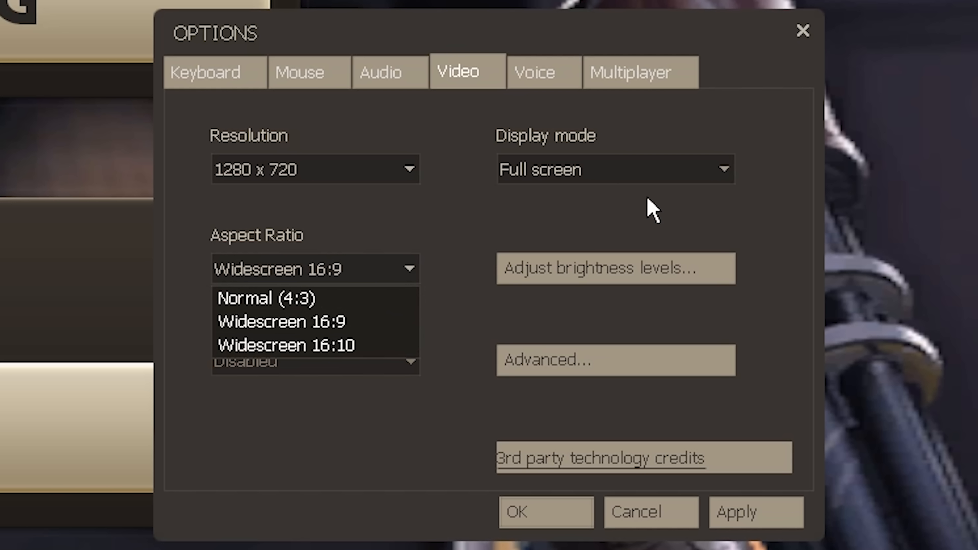
click(719, 172)
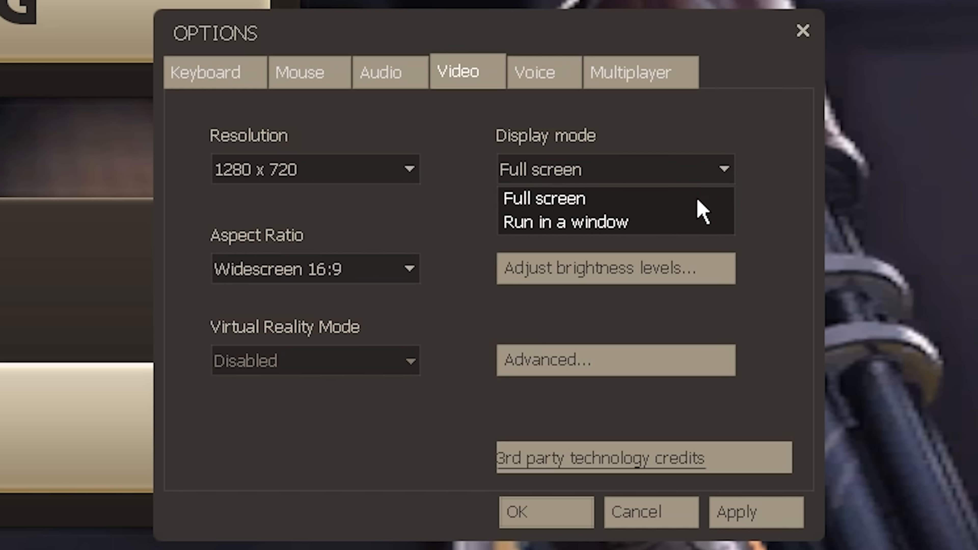
click(757, 226)
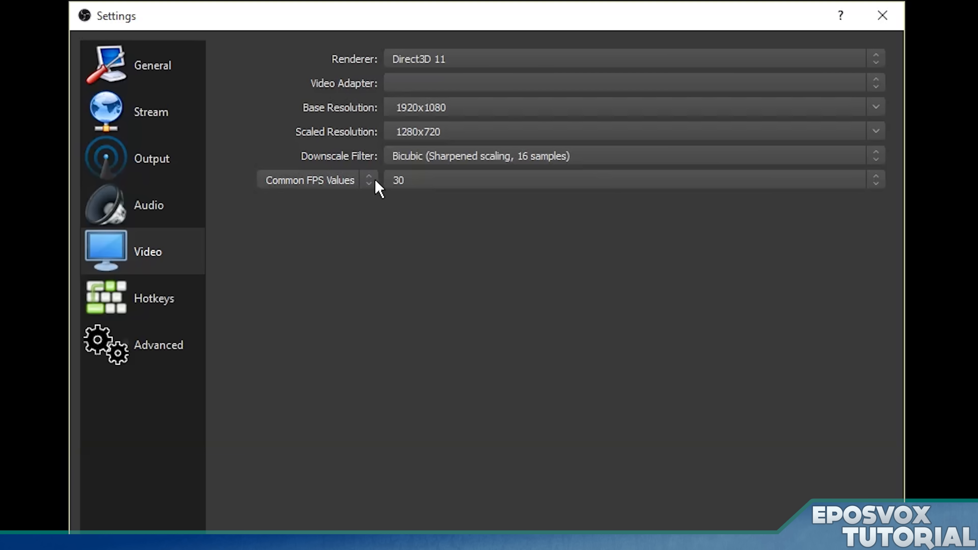
Step: Review the common FPS values in the OBS video settings and set the frame rate to 60
click(428, 181)
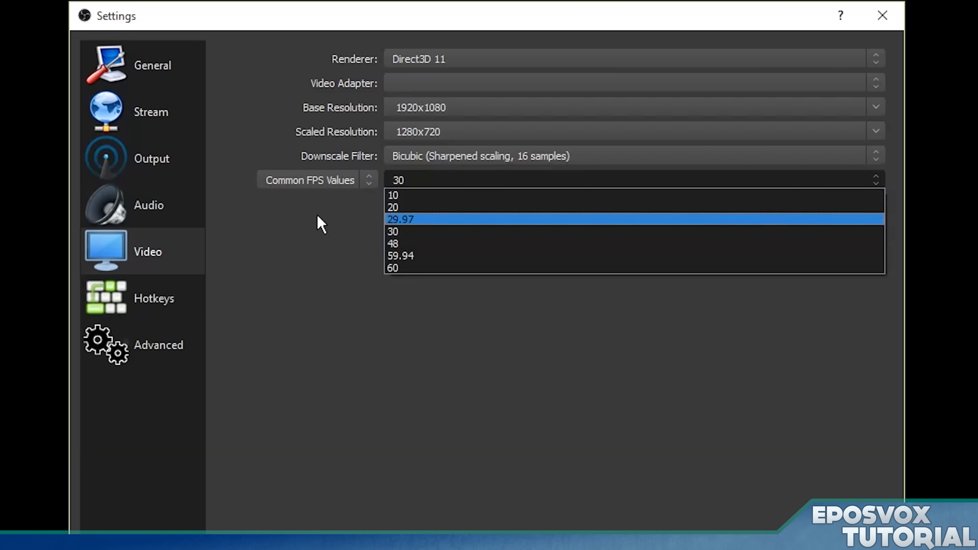
click(349, 266)
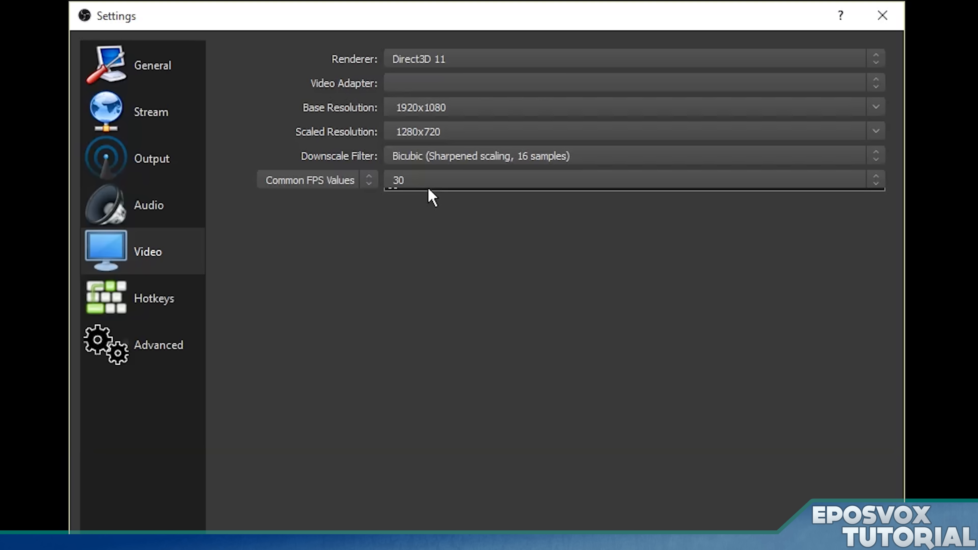
click(428, 186)
click(363, 224)
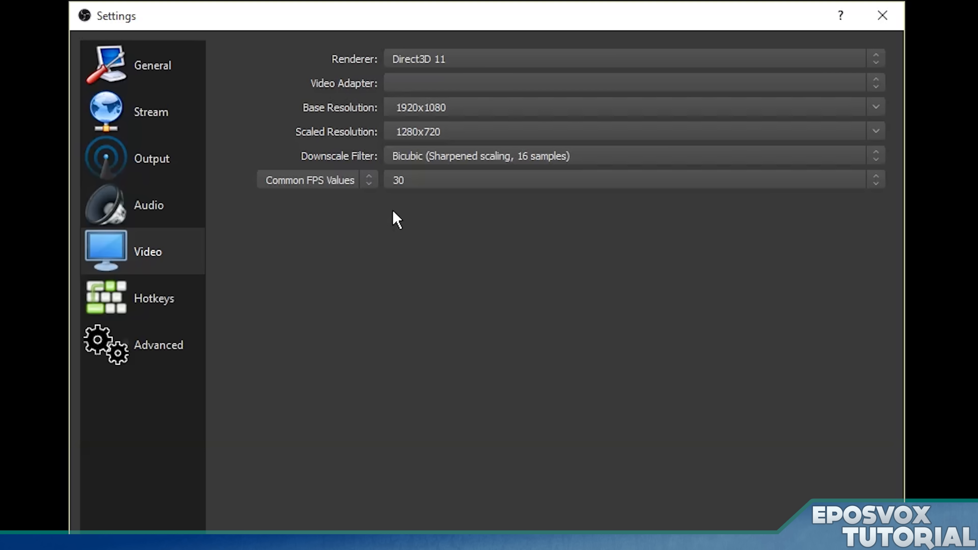
click(402, 187)
click(405, 268)
click(423, 182)
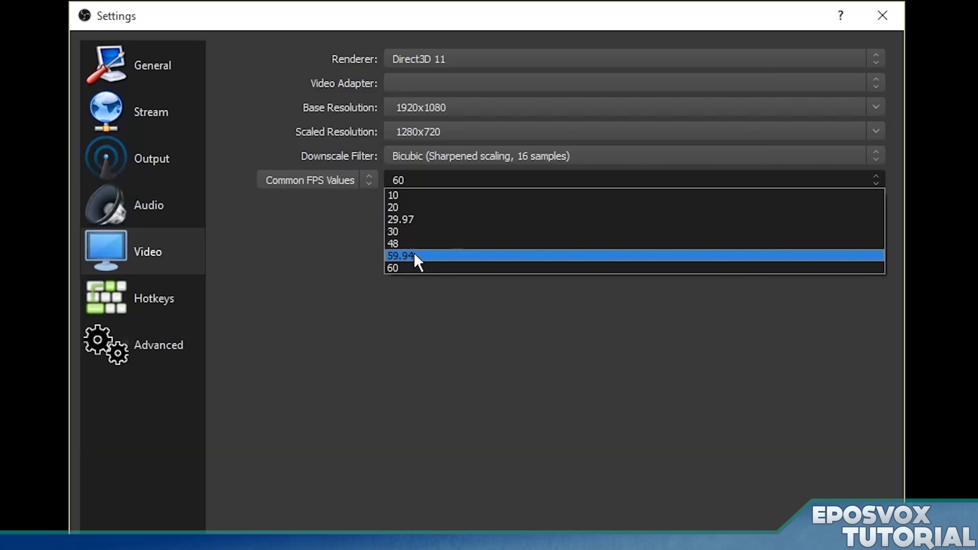
click(372, 243)
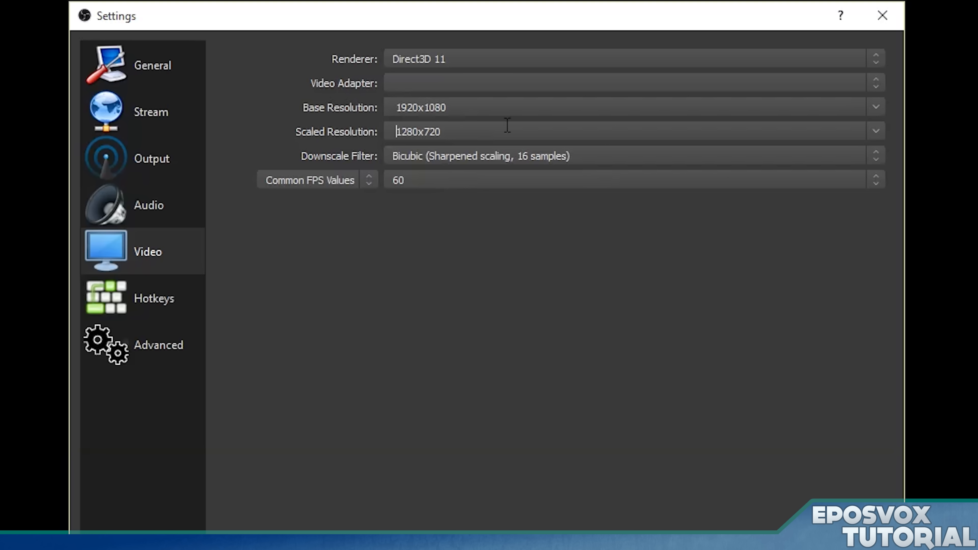
Step: Set the scaled resolution to 1920x1080, apply the video settings and close the settings window
click(876, 132)
click(814, 145)
click(838, 493)
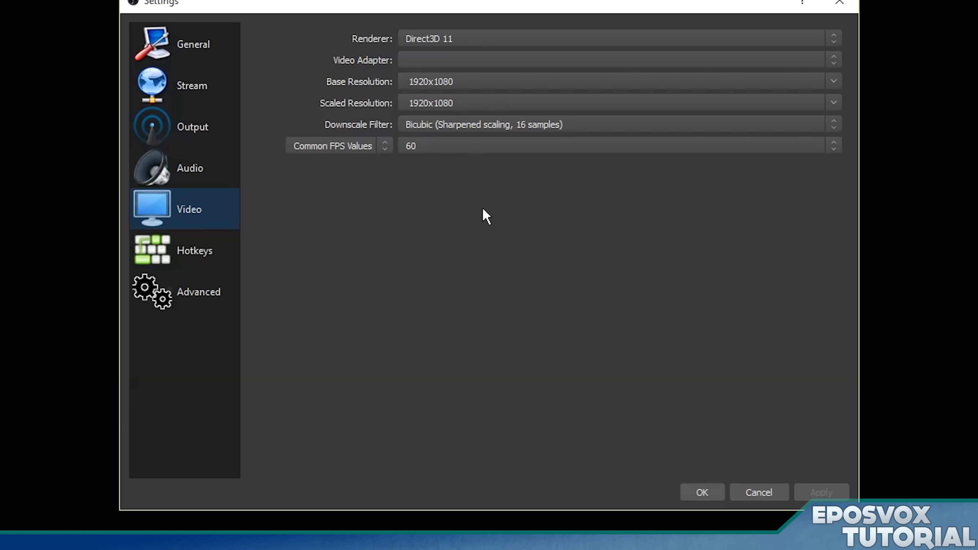
click(453, 42)
click(455, 51)
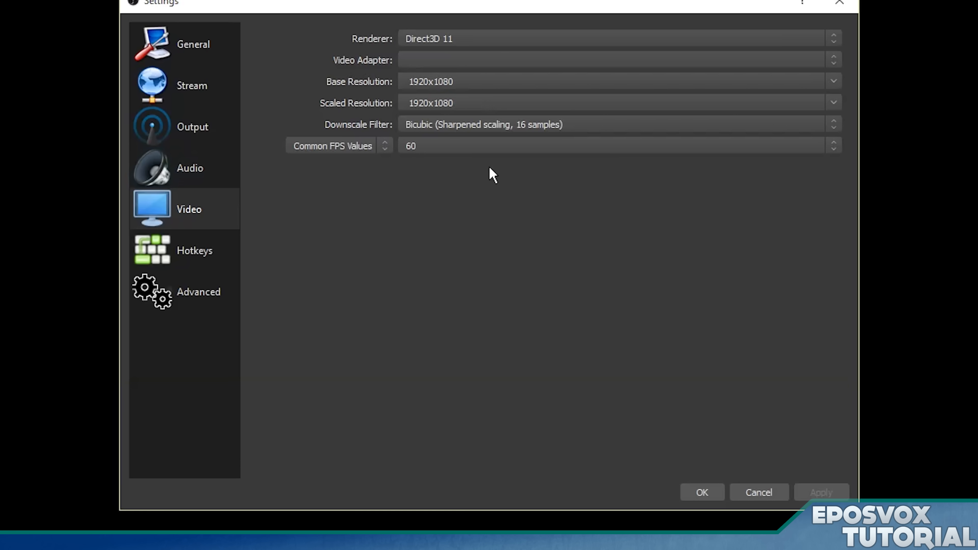
click(434, 149)
click(434, 151)
click(703, 492)
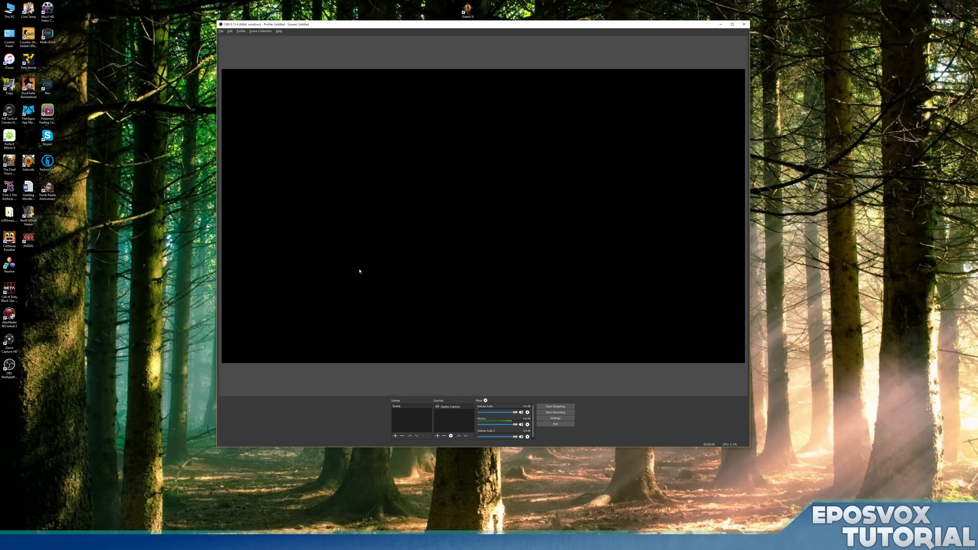